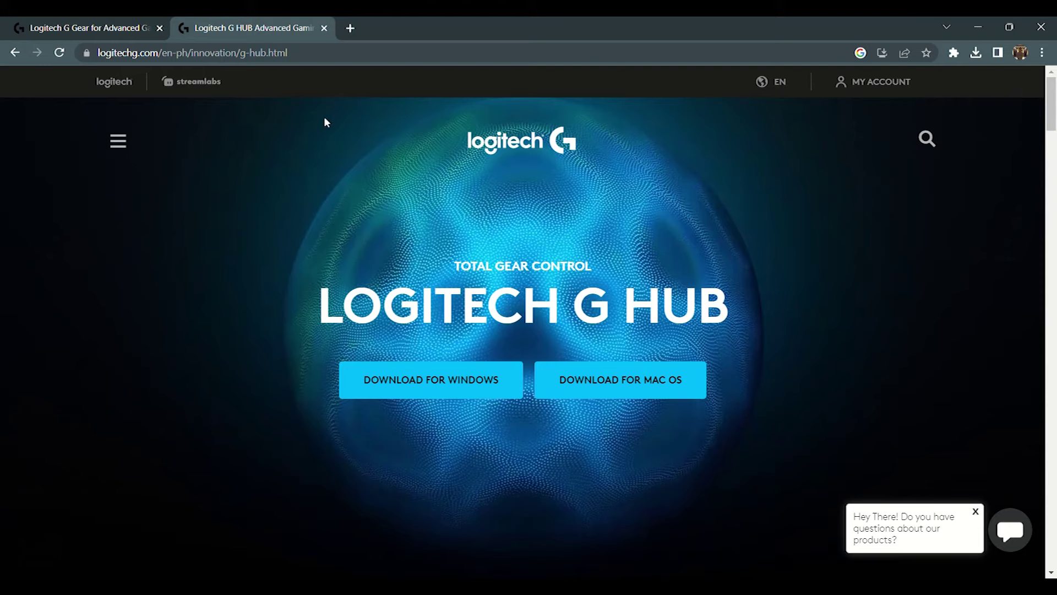
Step: Download the G HUB Windows installer and run it, installing to C:\Program Files\LGHUB
key("ctrl+l")
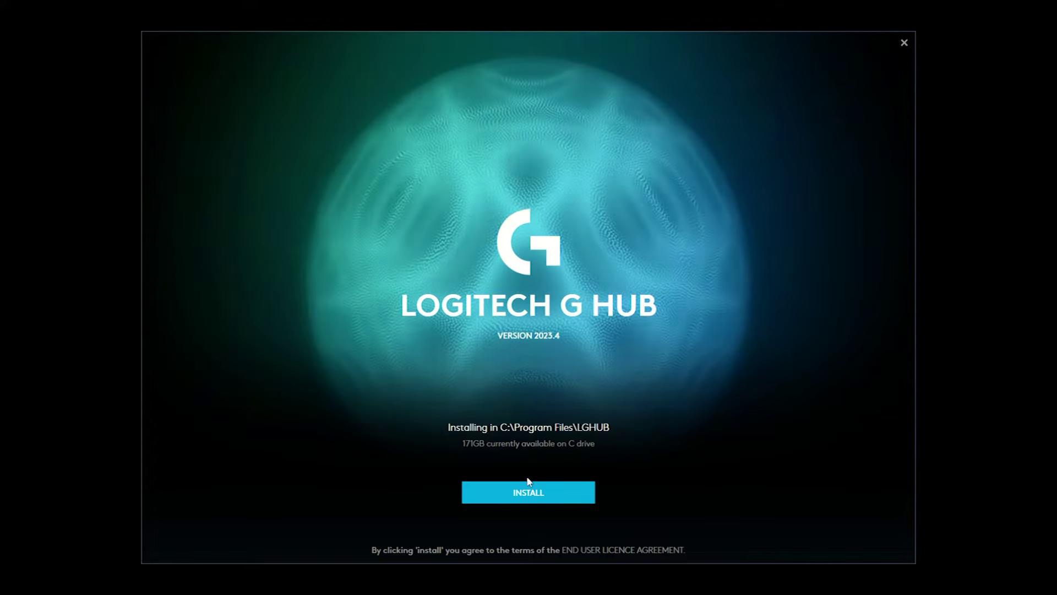
Step: Install G HUB 2023.4 so it launches listing the G102 LIGHTSYNC under Desktop: MC
left_click(540, 500)
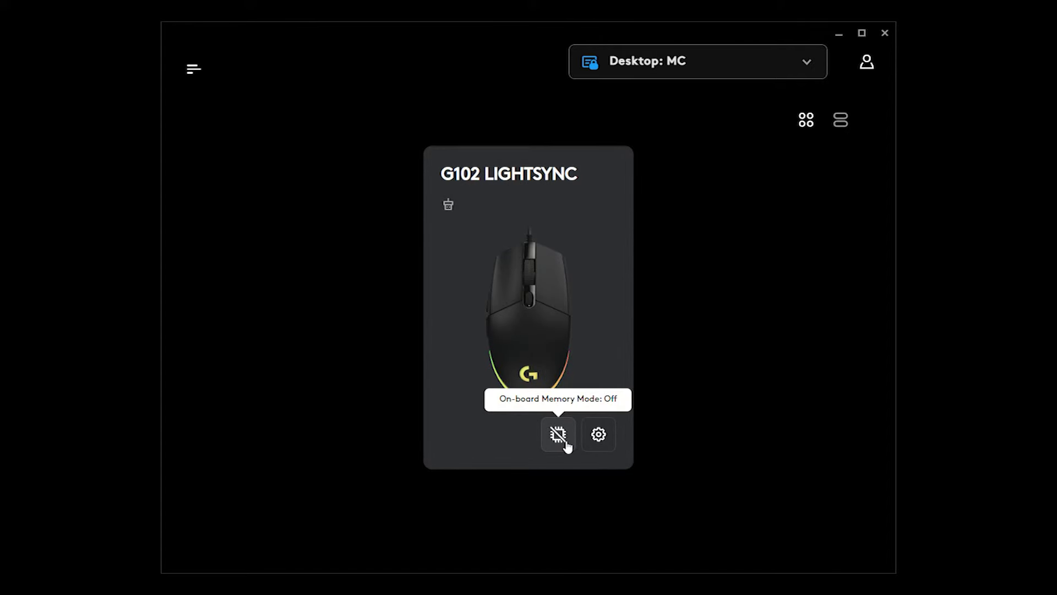
Step: Toggle the G102's on-board memory mode, dismiss its explanation and review Device Settings
left_click(566, 443)
left_click(563, 440)
left_click(600, 433)
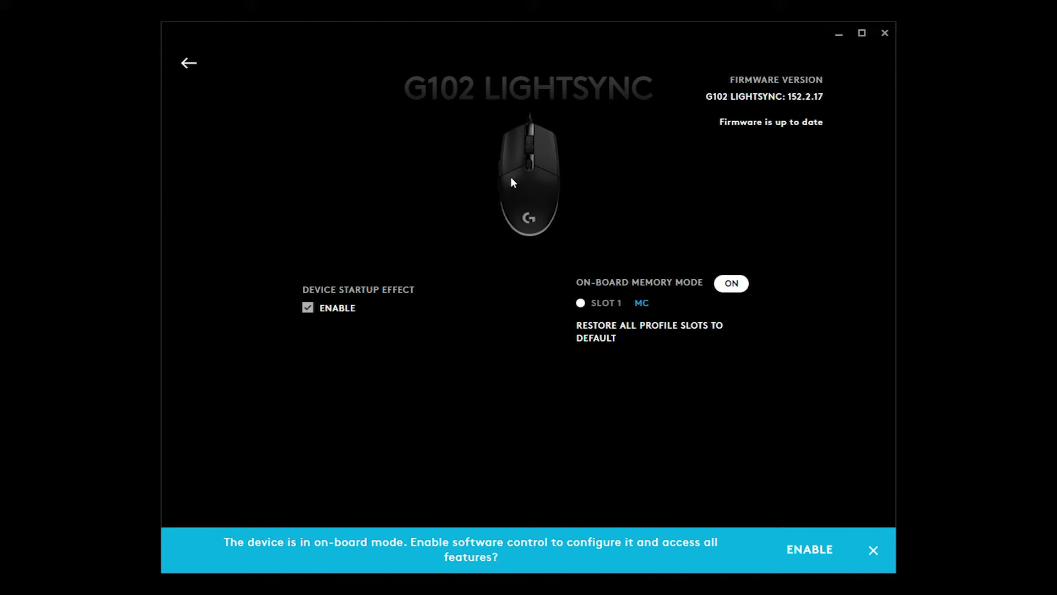
Step: Back on the overview, switch on-board memory mode off and open the G102 configuration page
left_click(188, 65)
left_click(559, 435)
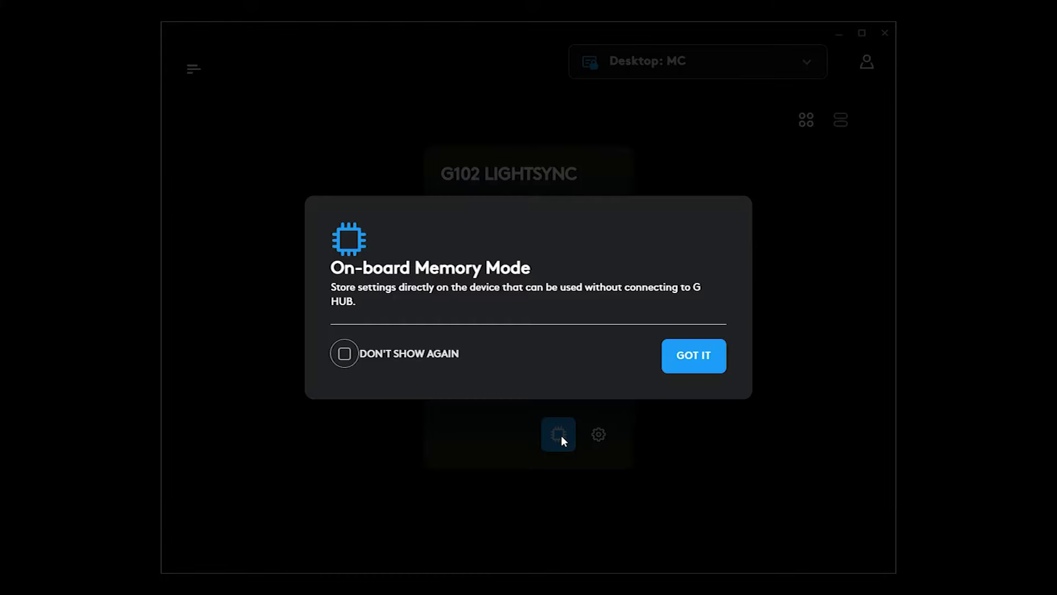
left_click(703, 358)
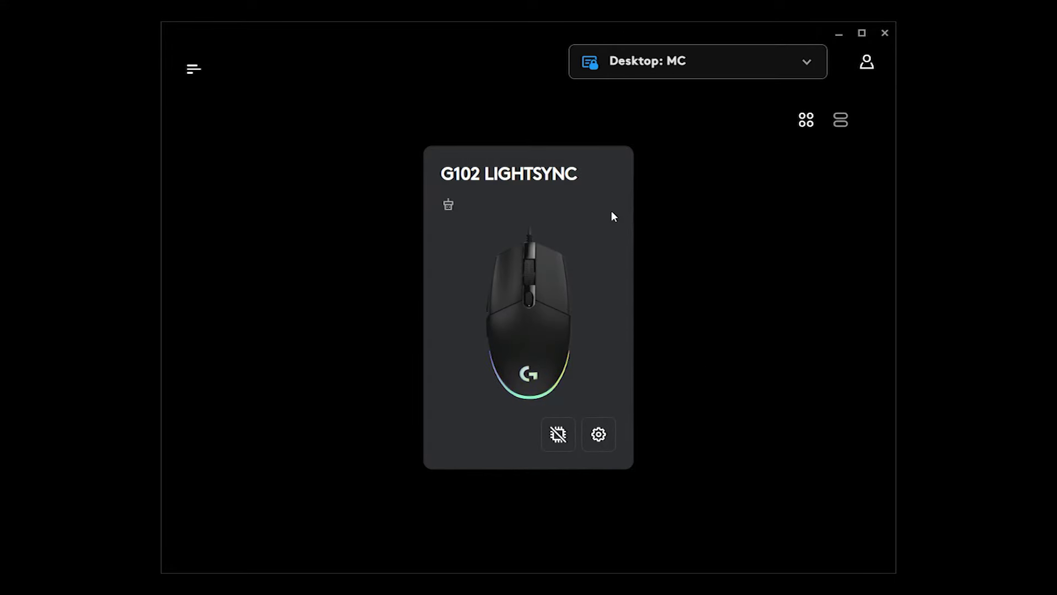
left_click(612, 212)
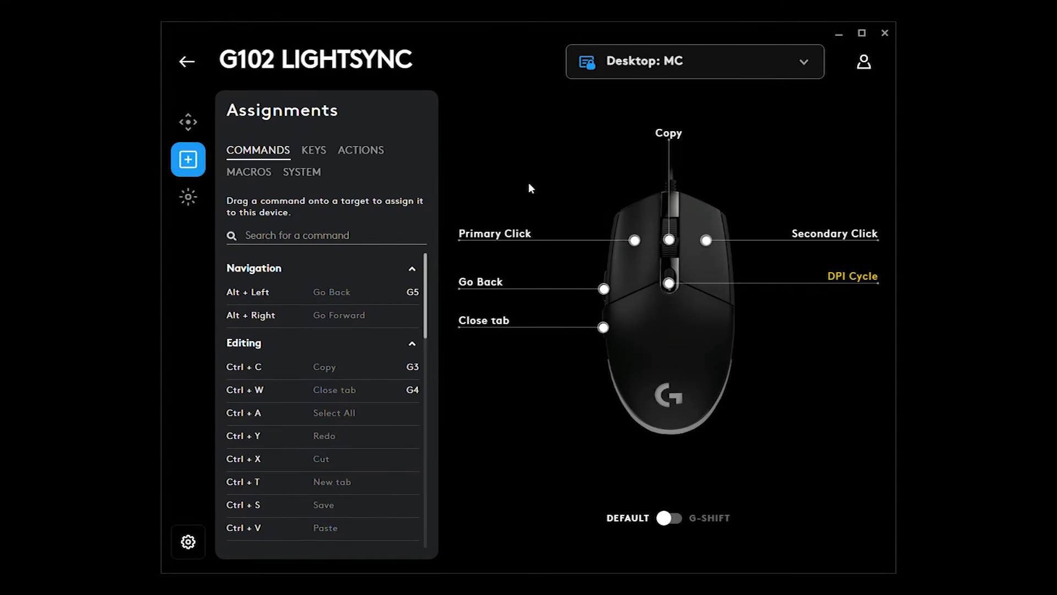
Step: Set the G102 DPI shift speed to 1500, current speed 2800 and top step 3600
left_click(187, 124)
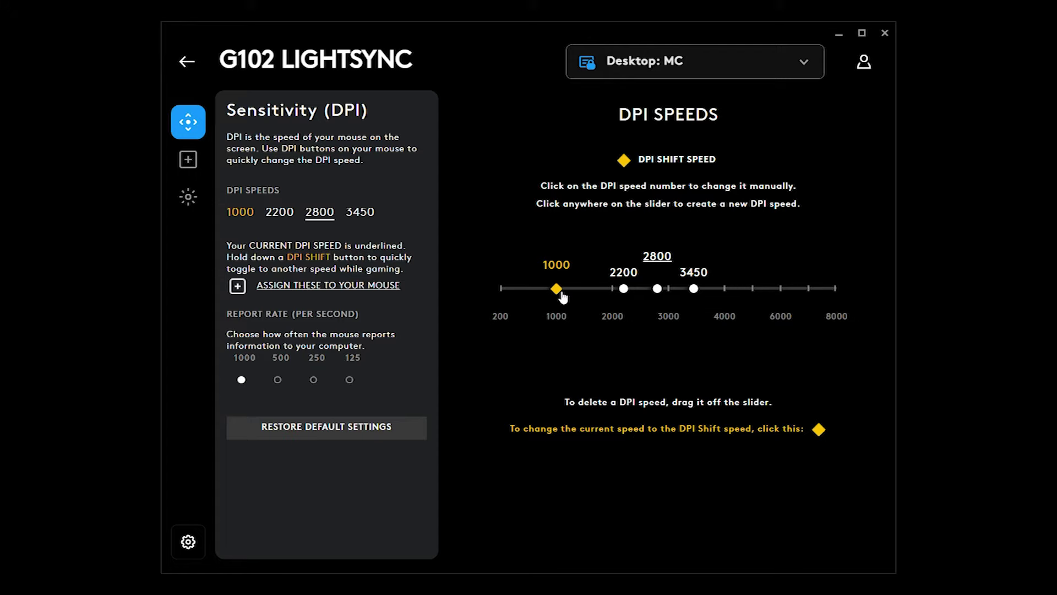
left_click_drag(563, 298, 590, 298)
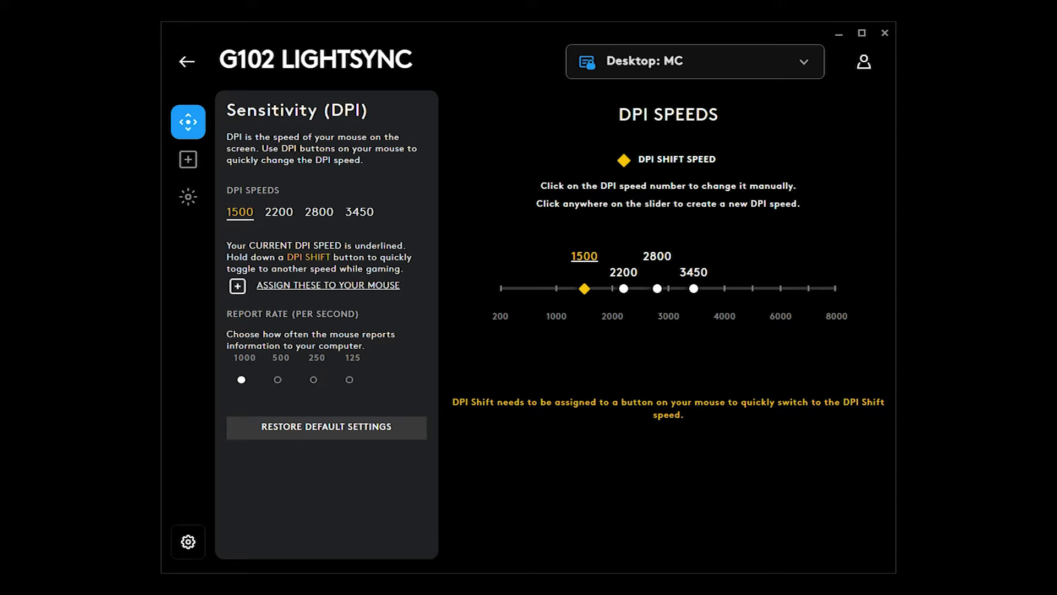
left_click(663, 294)
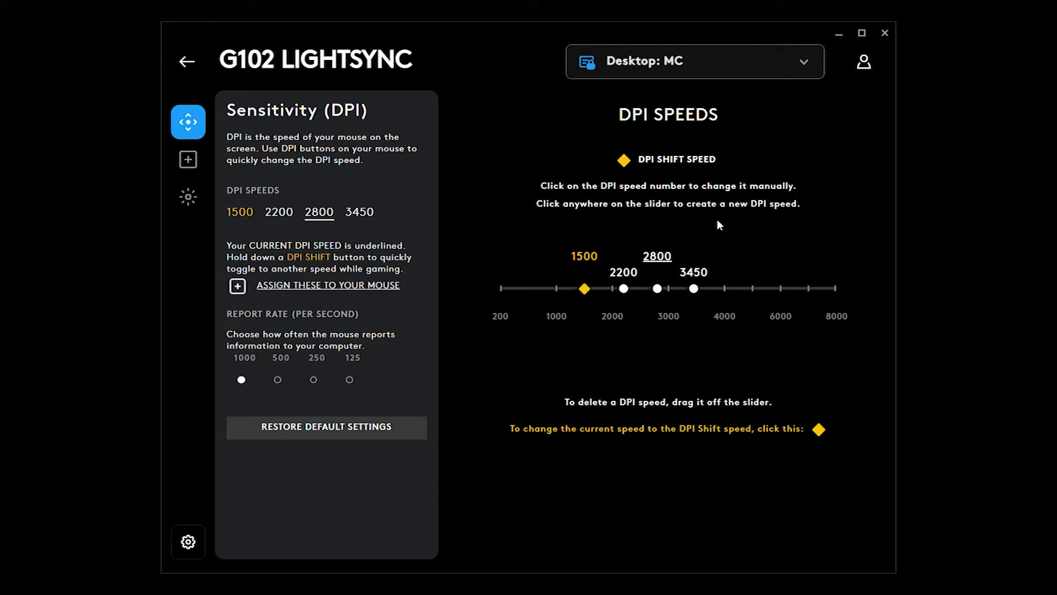
left_click_drag(694, 288, 836, 288)
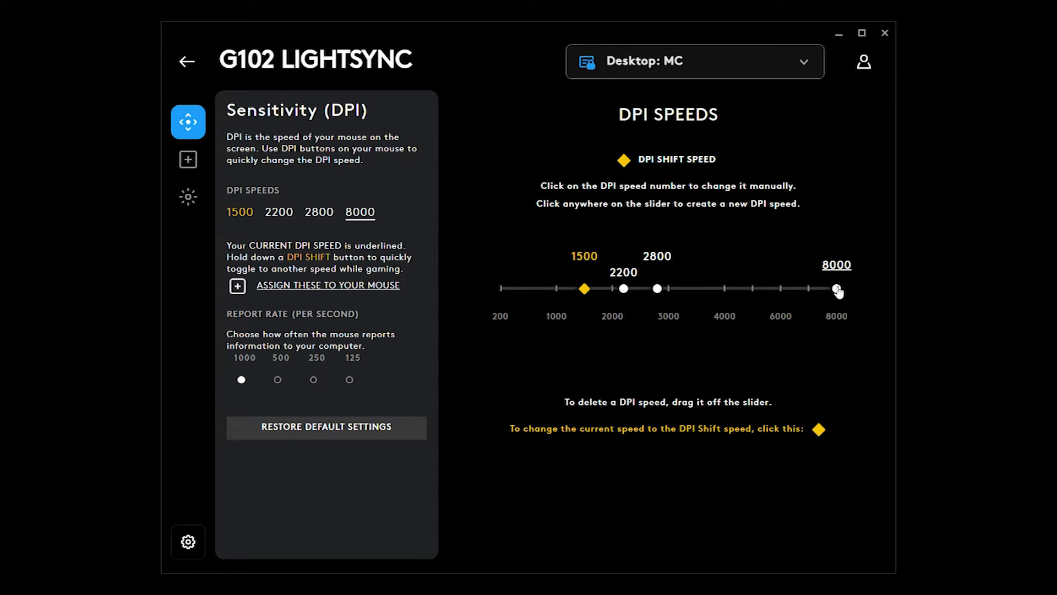
left_click_drag(838, 289, 702, 289)
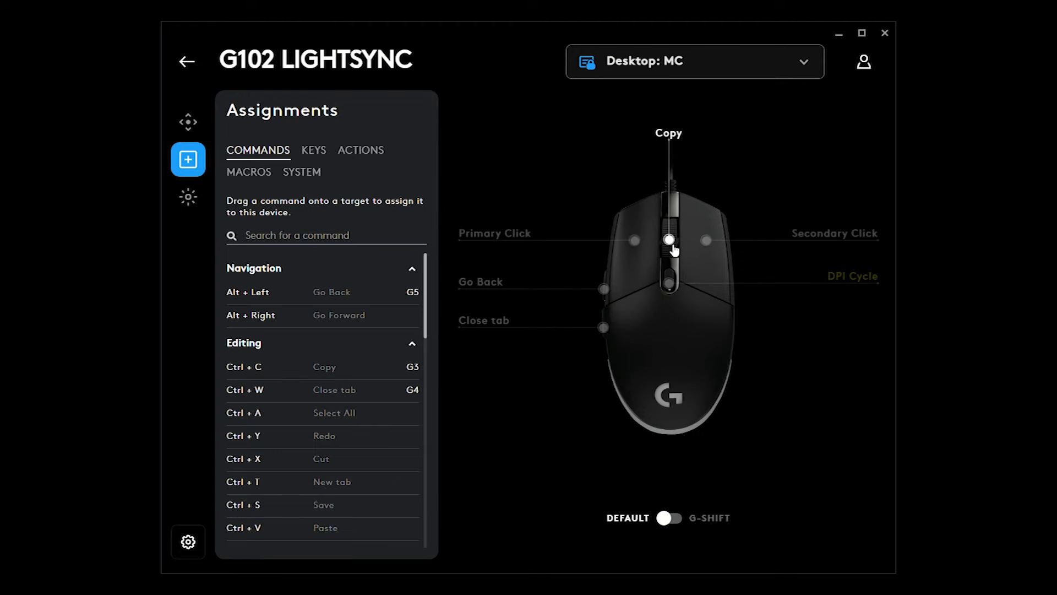
left_click(672, 245)
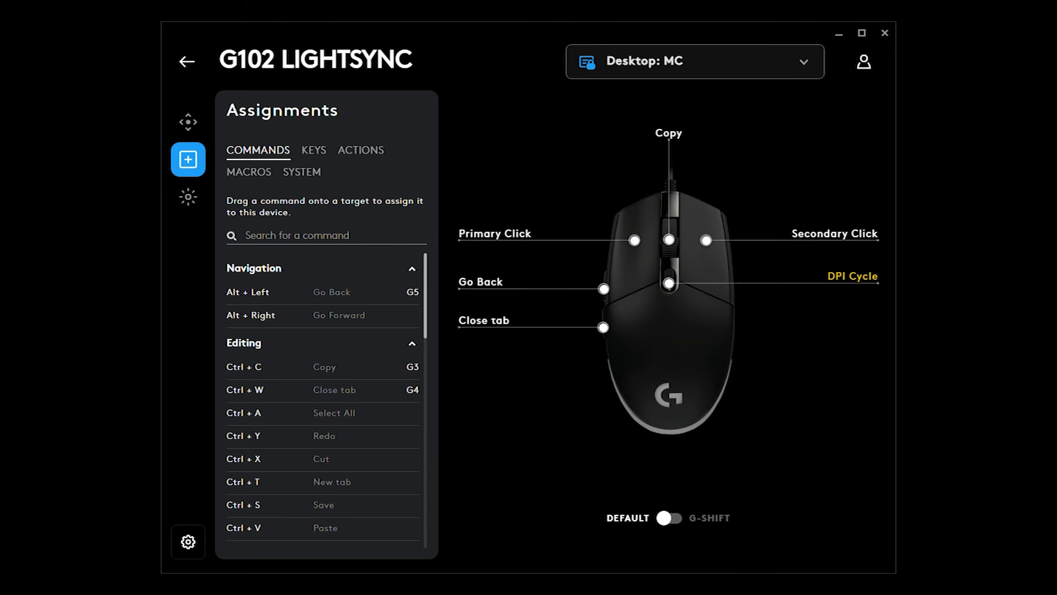
Step: In G102 lighting, try Red White and Blue, keep Ocean Wave, then switch to Freestyle
left_click(193, 207)
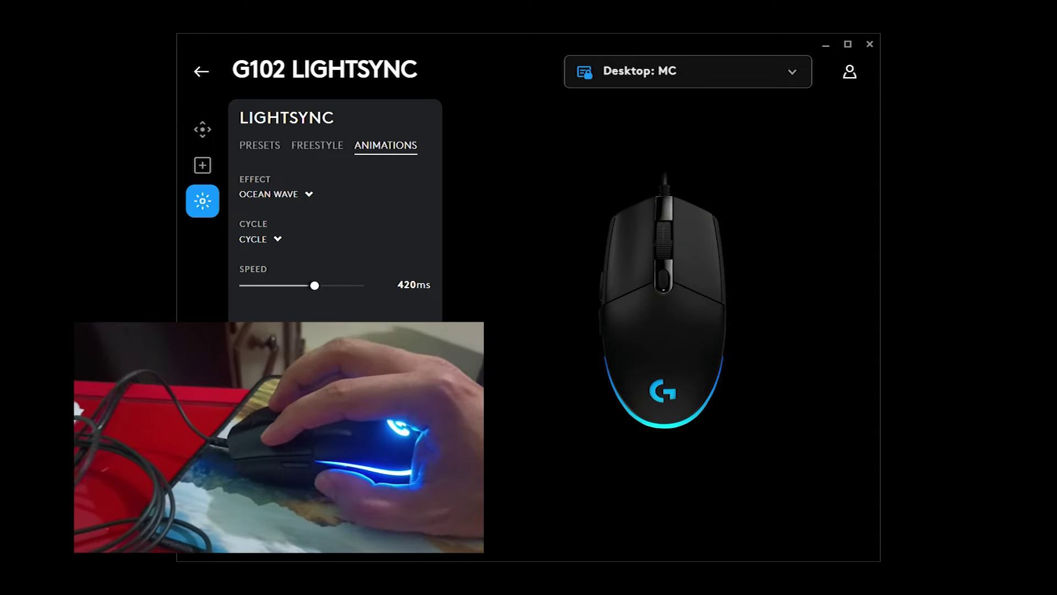
left_click(308, 193)
left_click(300, 214)
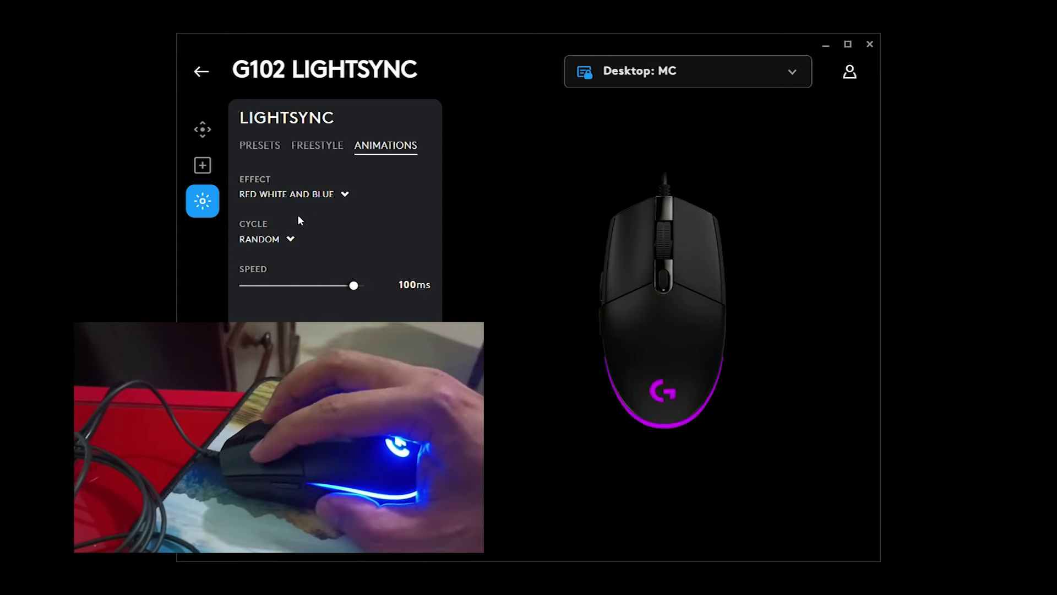
left_click(341, 197)
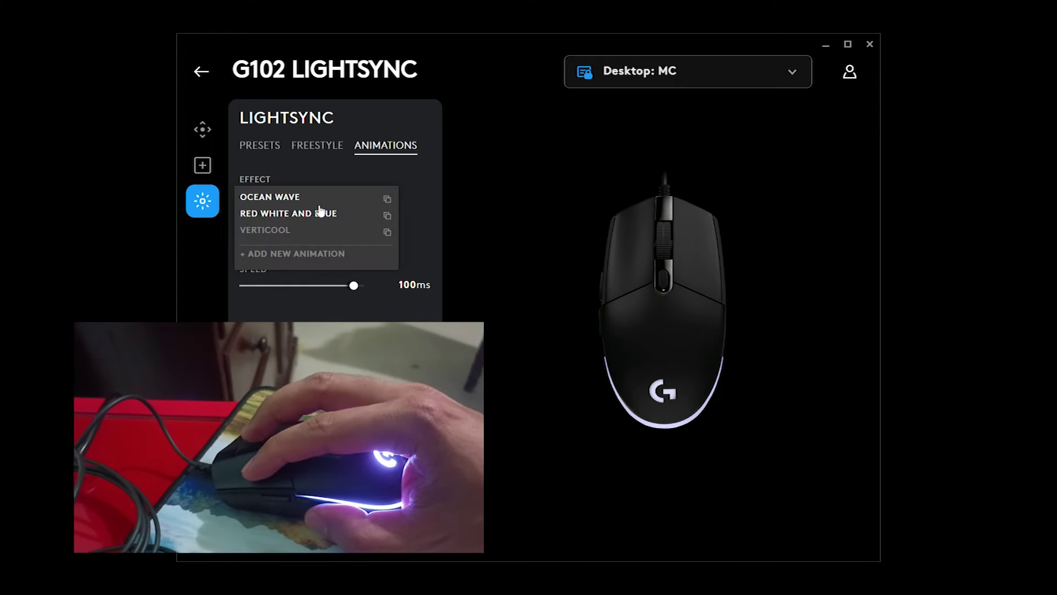
left_click(291, 198)
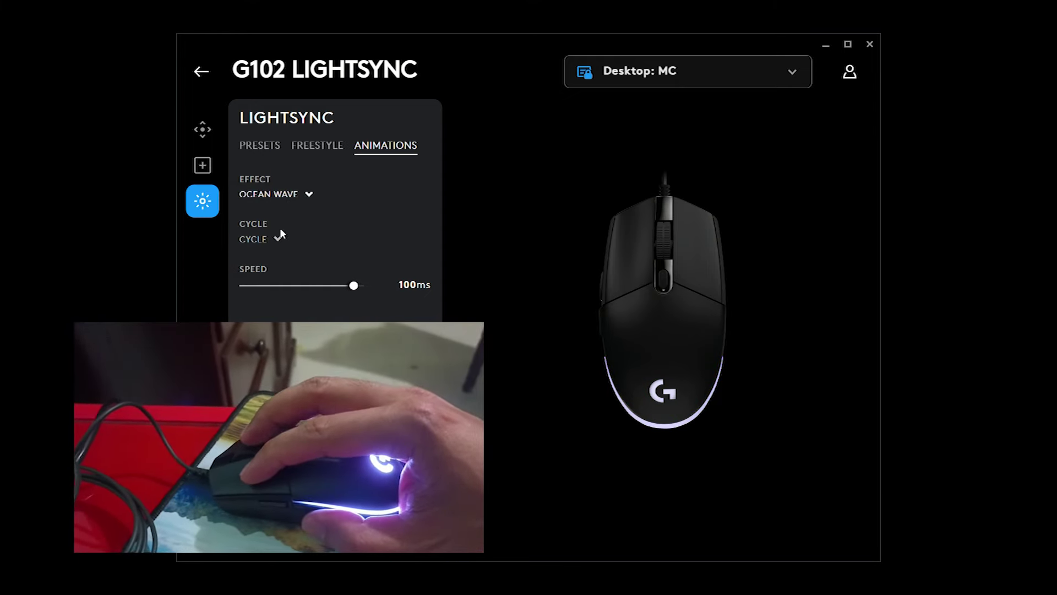
left_click(309, 194)
left_click(308, 199)
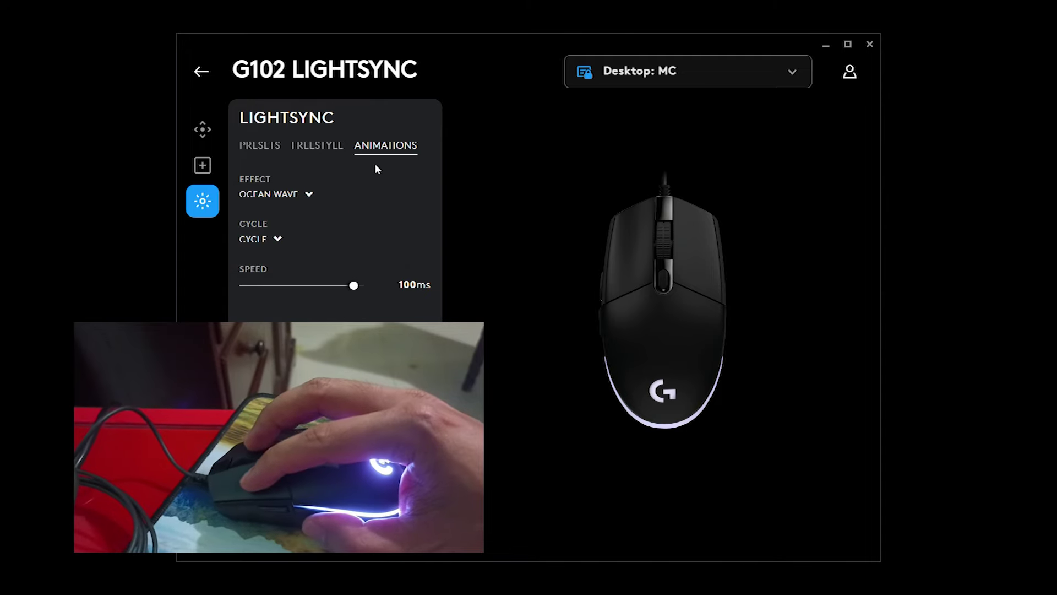
left_click(325, 146)
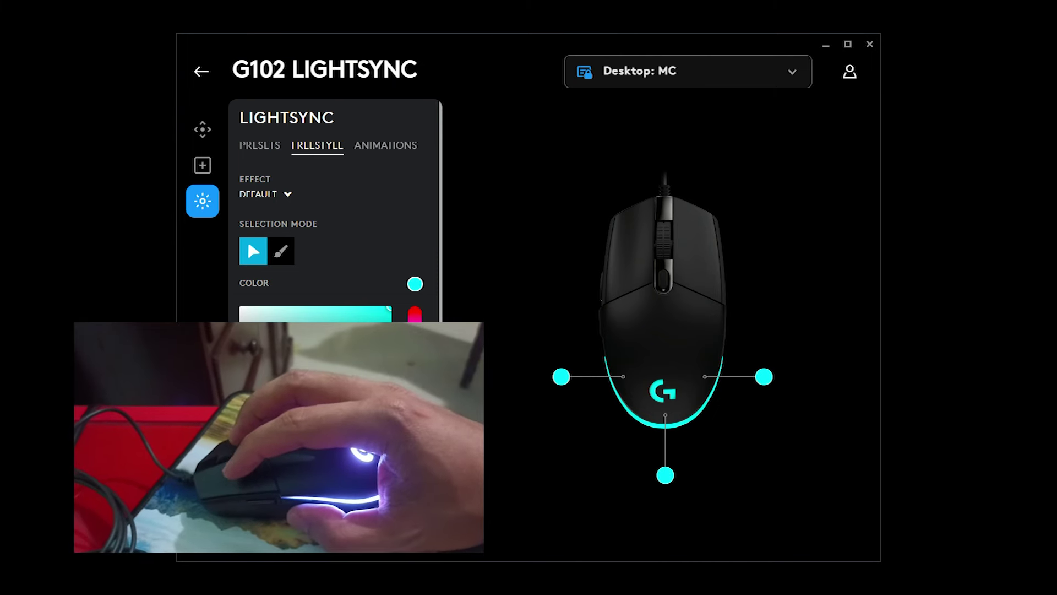
Step: Switch to preset lighting, slow the Color Blend rate, and try the Breathing effect
scroll(331, 220, "down", 1)
scroll(245, 231, "up", 1)
left_click(259, 145)
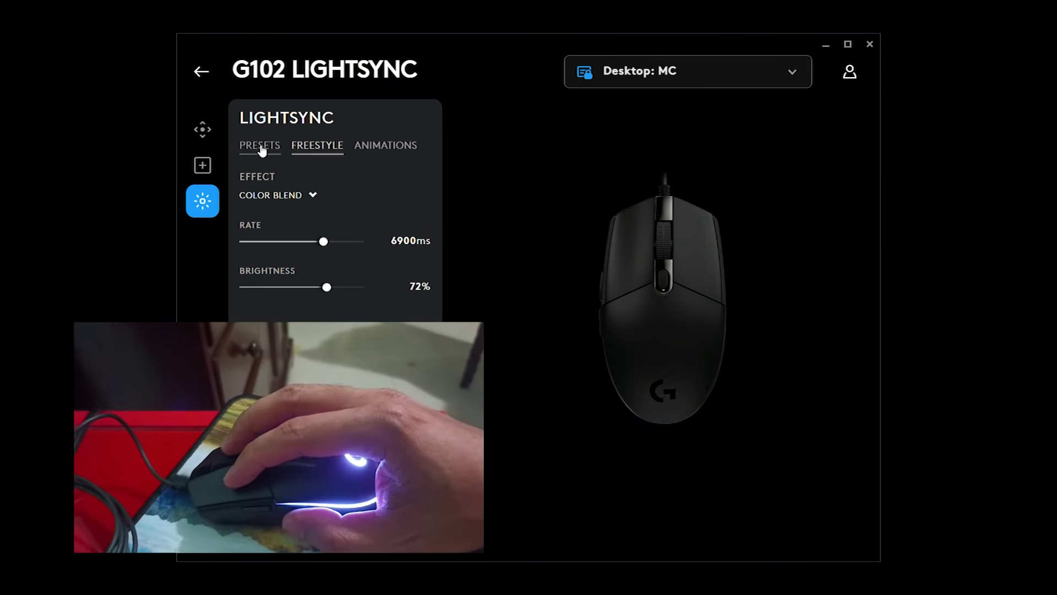
left_click_drag(325, 241, 291, 244)
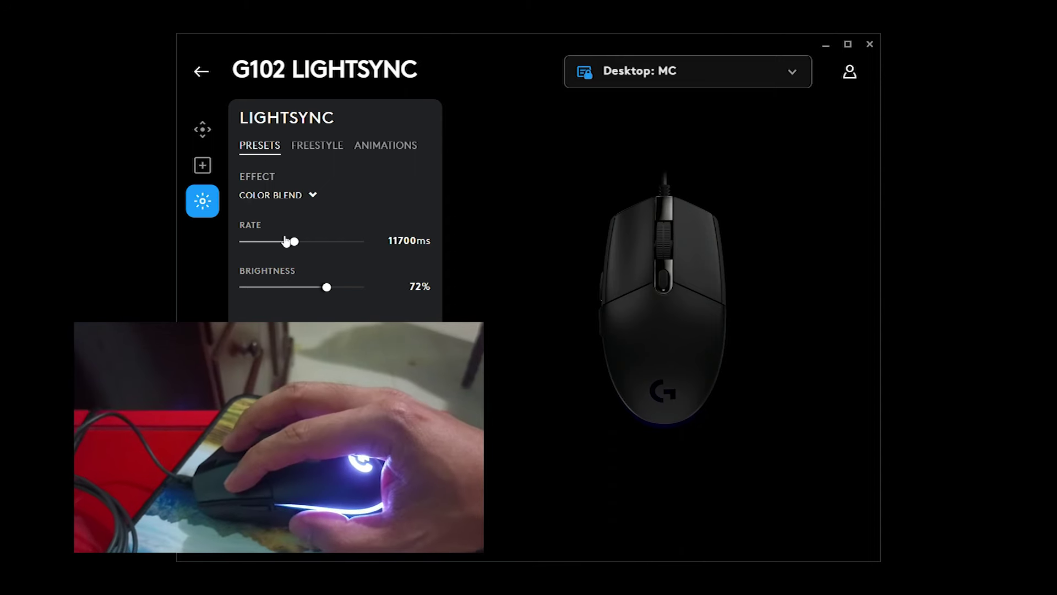
left_click(316, 197)
left_click(301, 248)
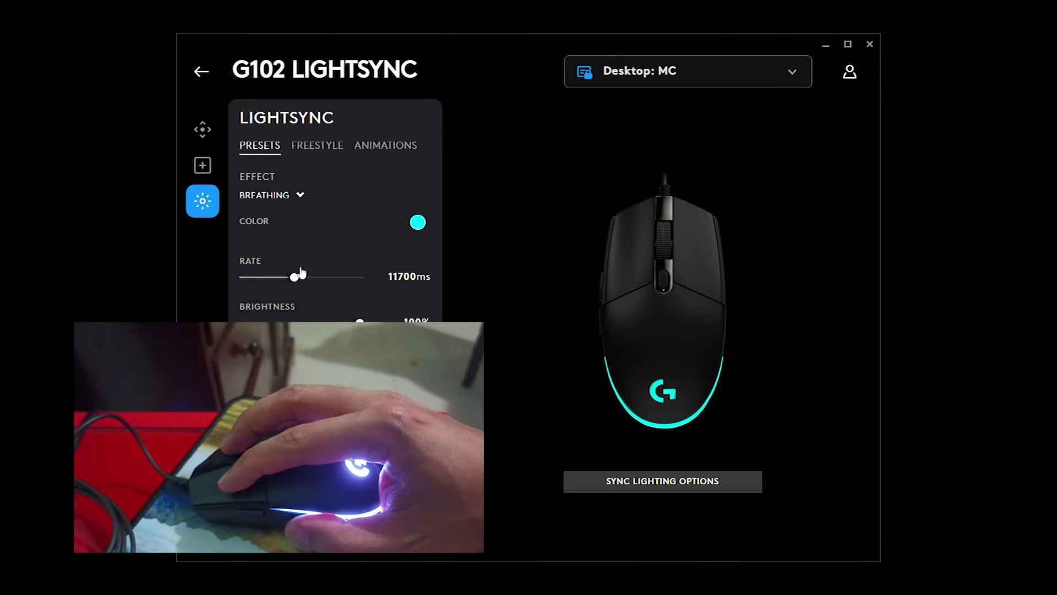
Step: Apply the Color Wave effect at about 7500ms and confirm the Horizontal cycle direction
left_click(300, 196)
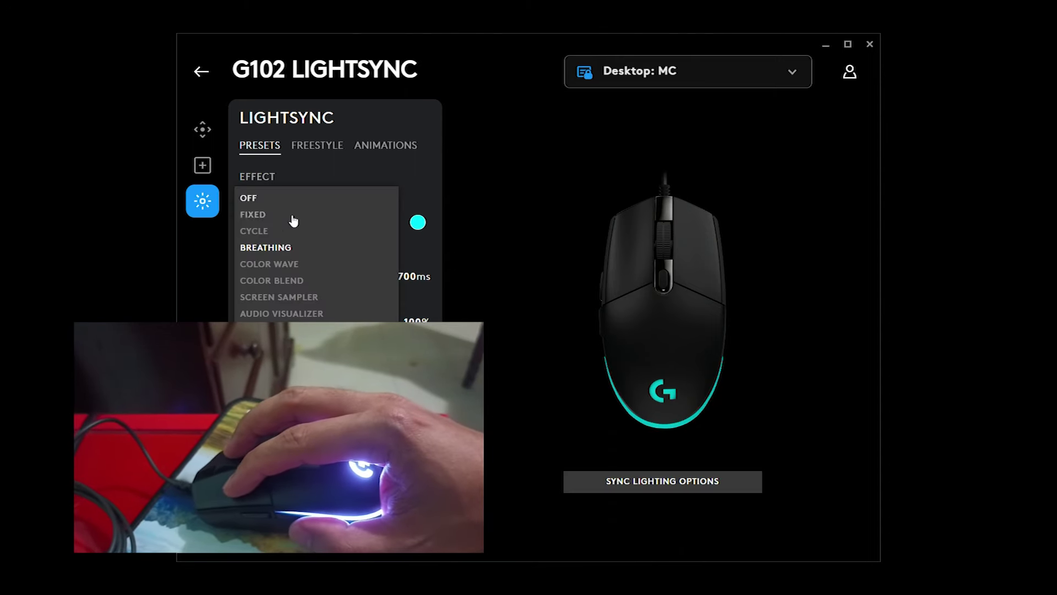
left_click(293, 264)
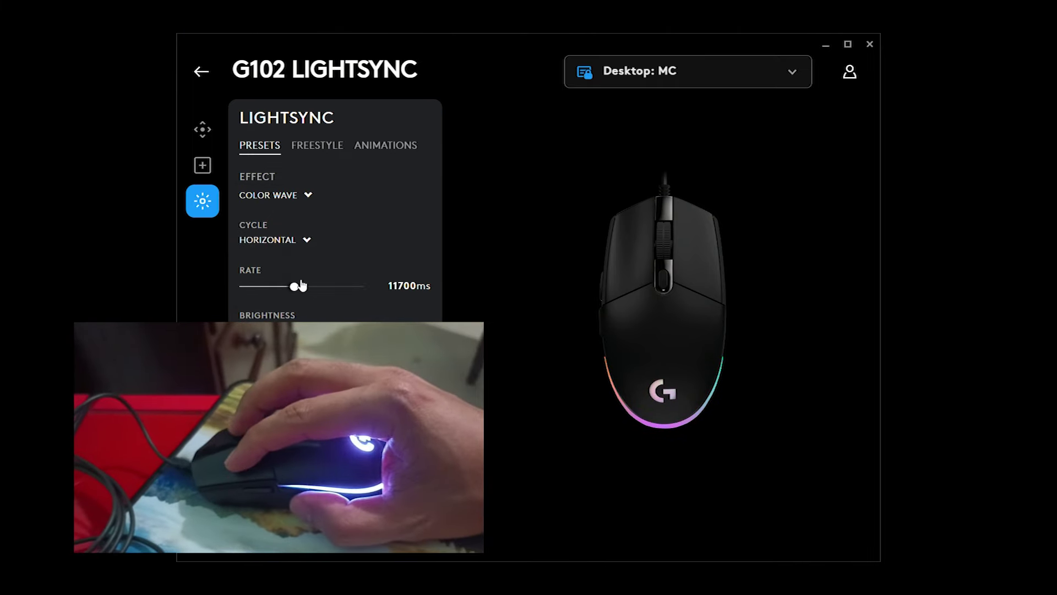
left_click_drag(295, 286, 324, 298)
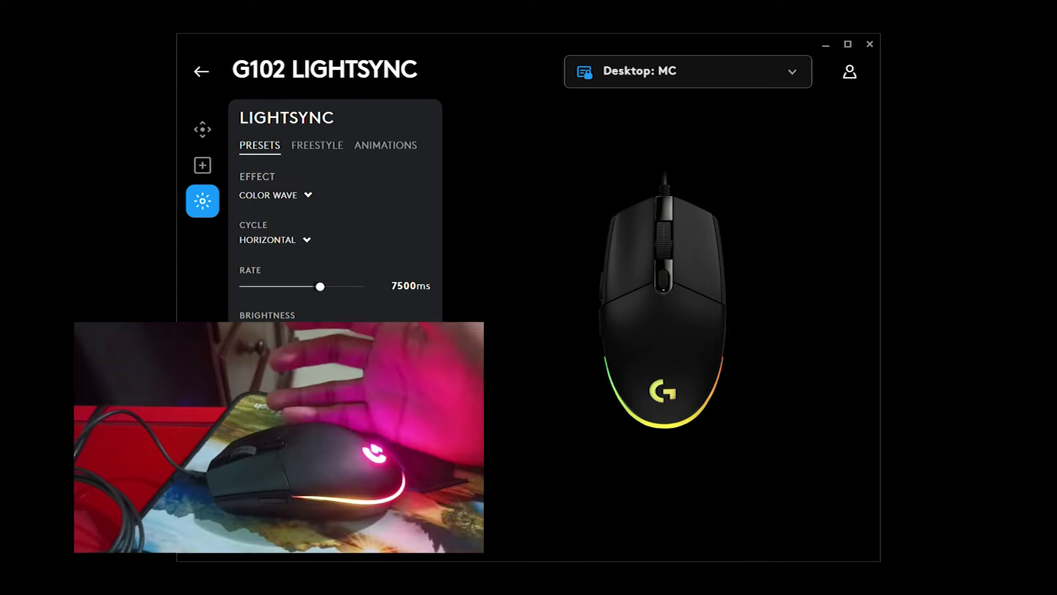
left_click(306, 240)
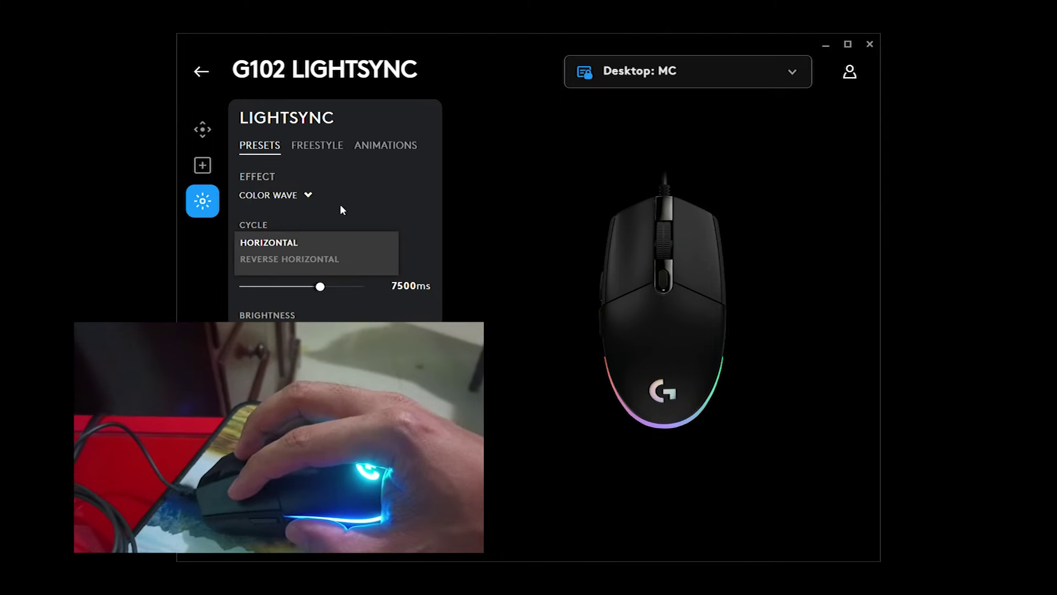